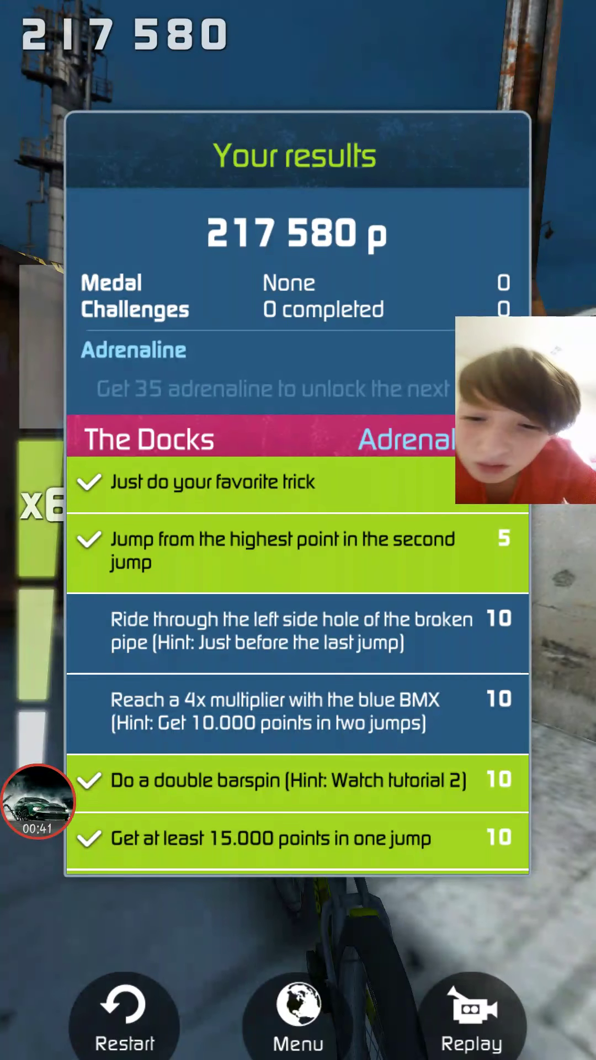
Restart The Docks from the 217,580-point results screen, resetting the score to 0.
left_click(124, 1014)
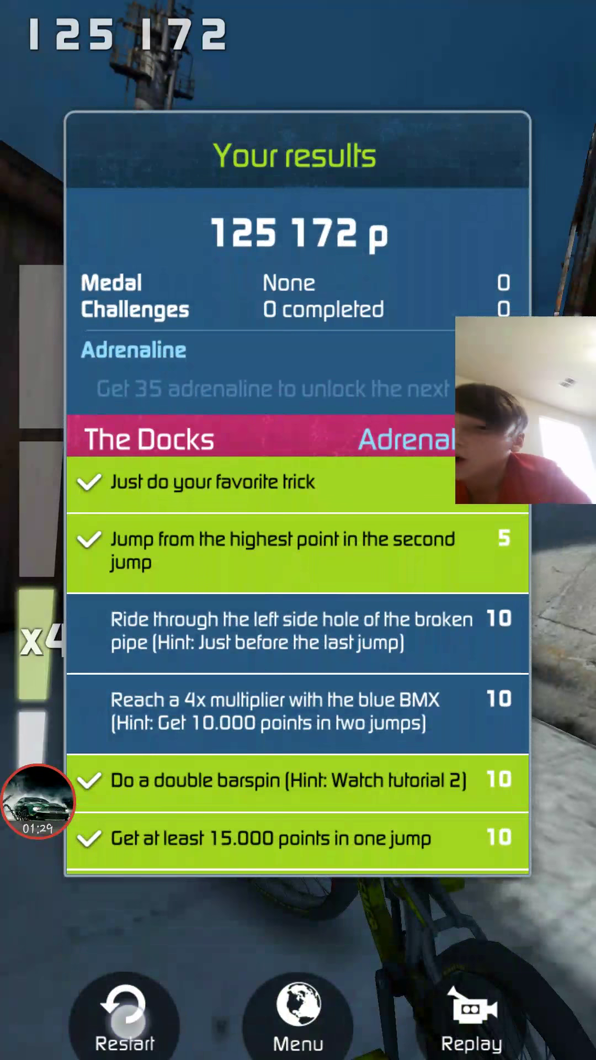
Restart The Docks again from the results screen for a fresh run at 0 points.
left_click(125, 1014)
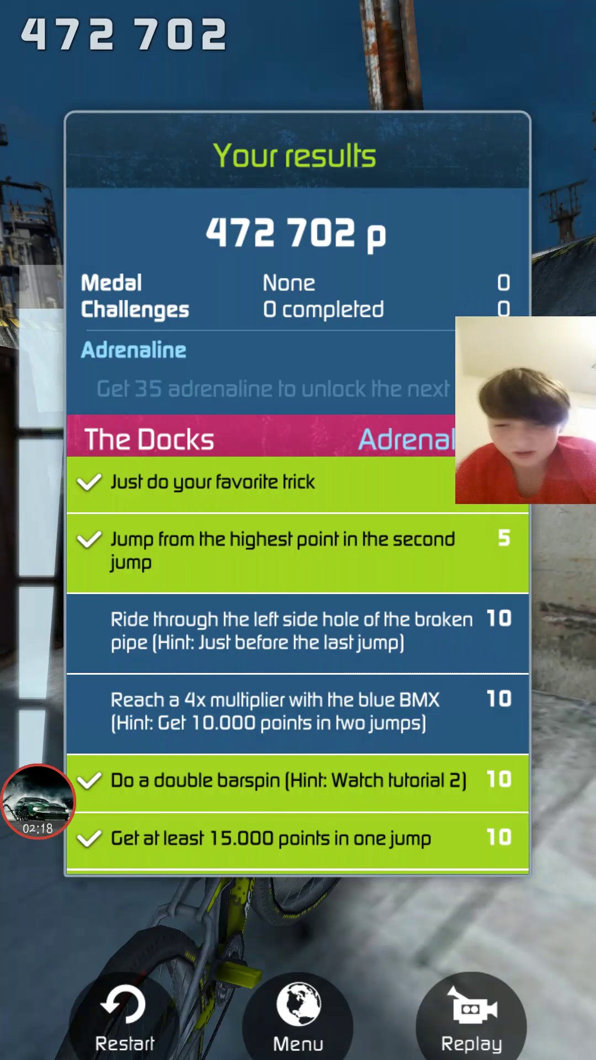
Restart, ride up the ramp and red pipe to 46,453 points, then go to the home screen.
left_click(124, 1019)
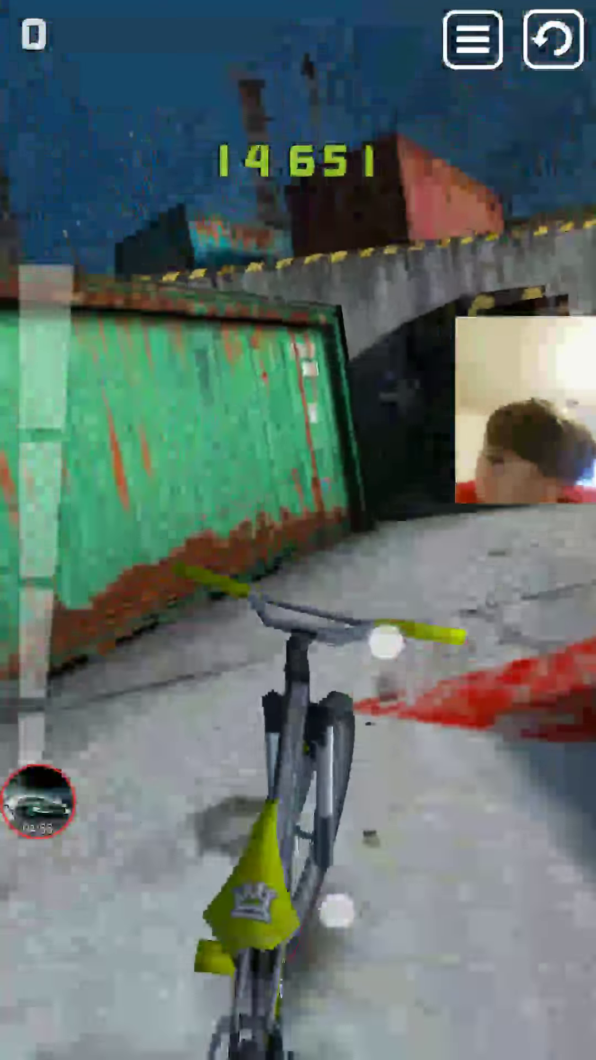
left_click_drag(310, 590, 346, 585)
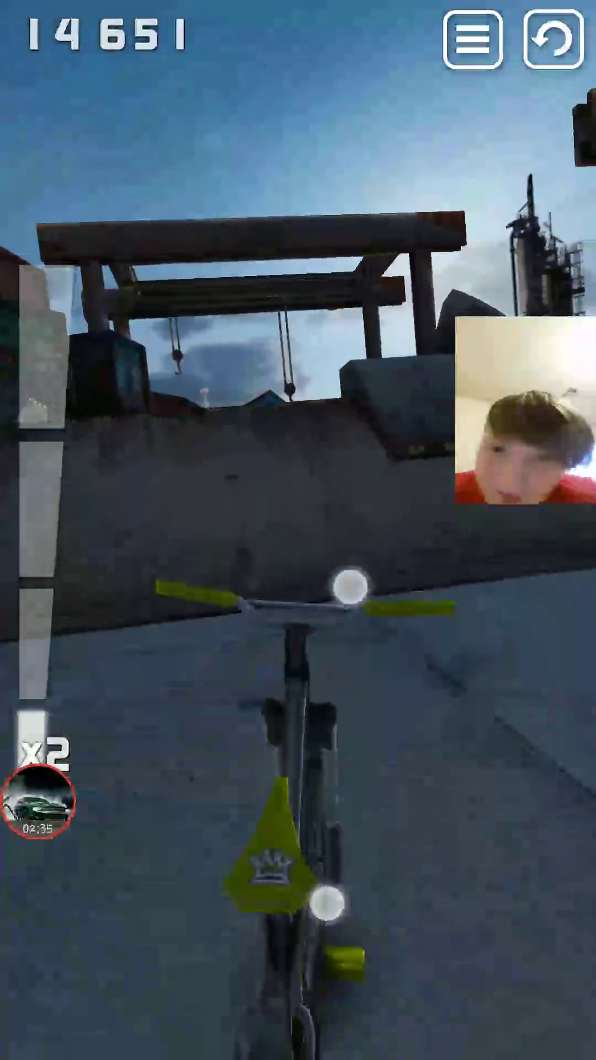
left_click_drag(296, 577, 303, 573)
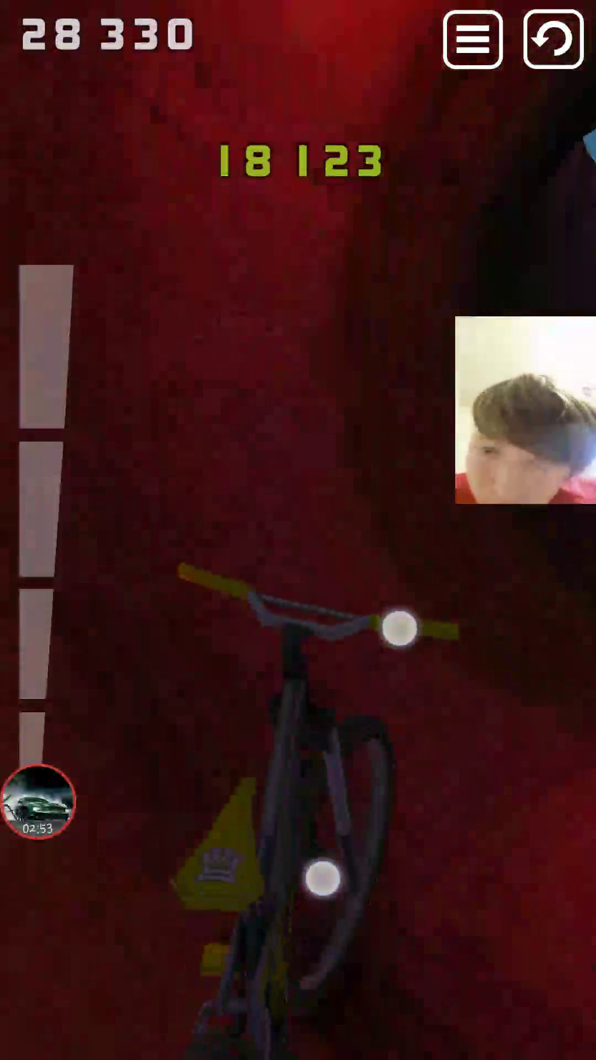
mouse_move(381, 601)
left_mouse_down()
mouse_move(342, 572)
mouse_move(319, 924)
left_mouse_up()
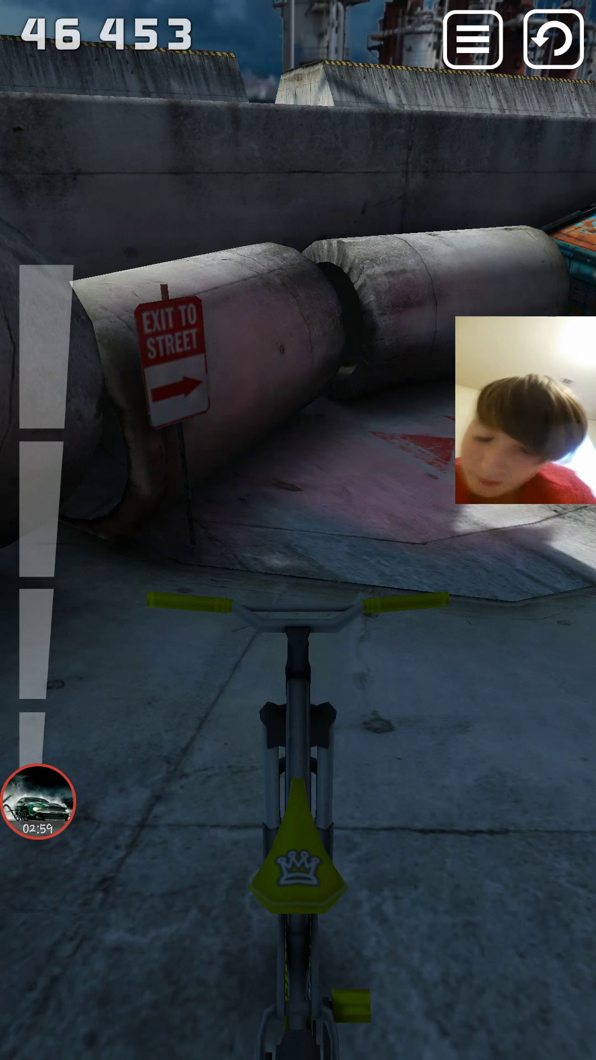
key("Home")
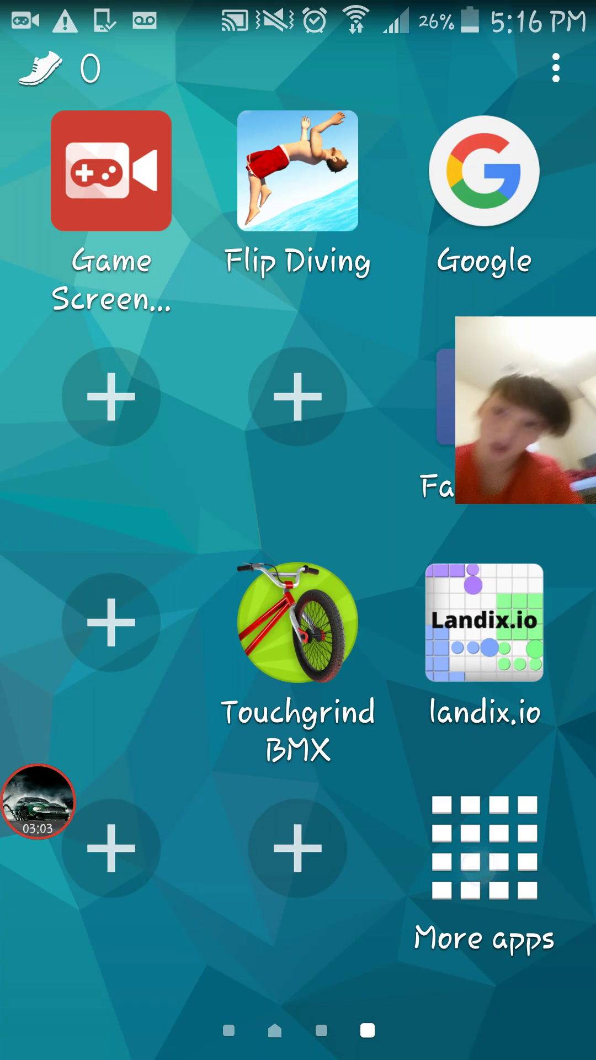
Bring up the launcher's More apps list of installed apps.
left_click(297, 398)
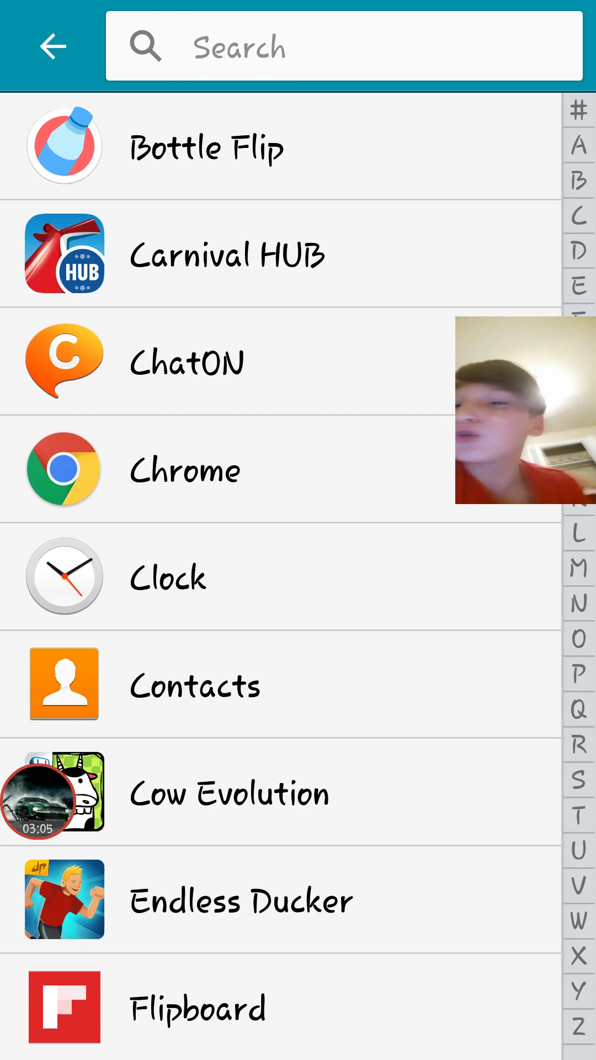
scroll(448, 710, "down", 8)
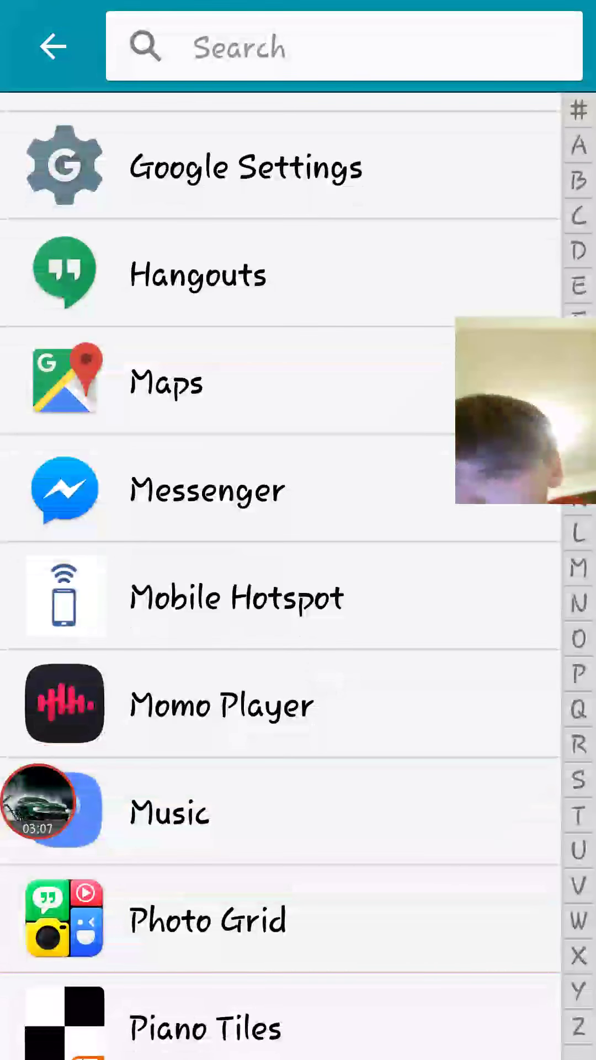
scroll(403, 670, "down", 8)
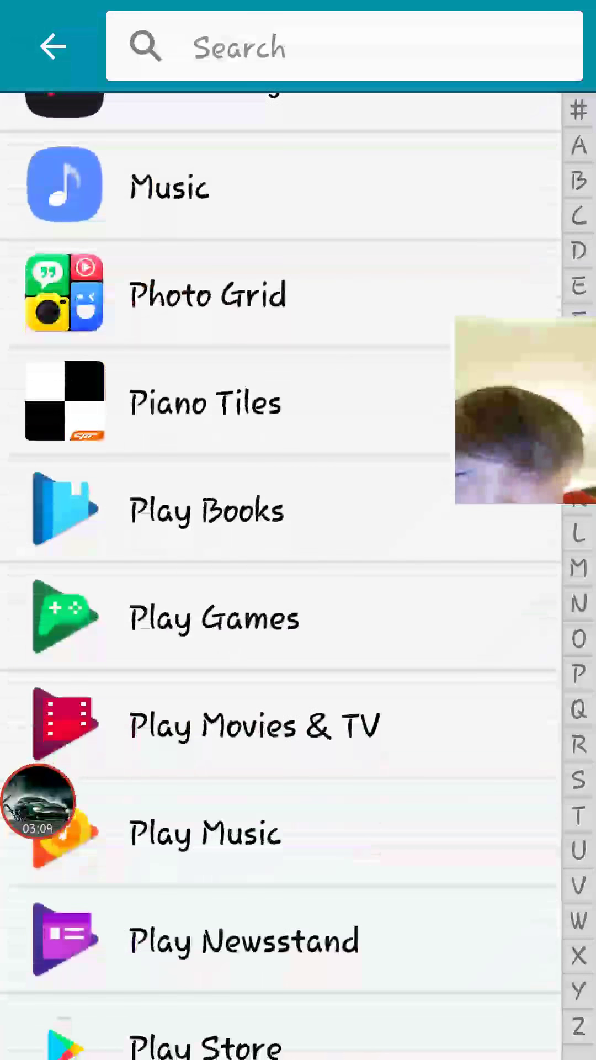
scroll(394, 748, "down", 3)
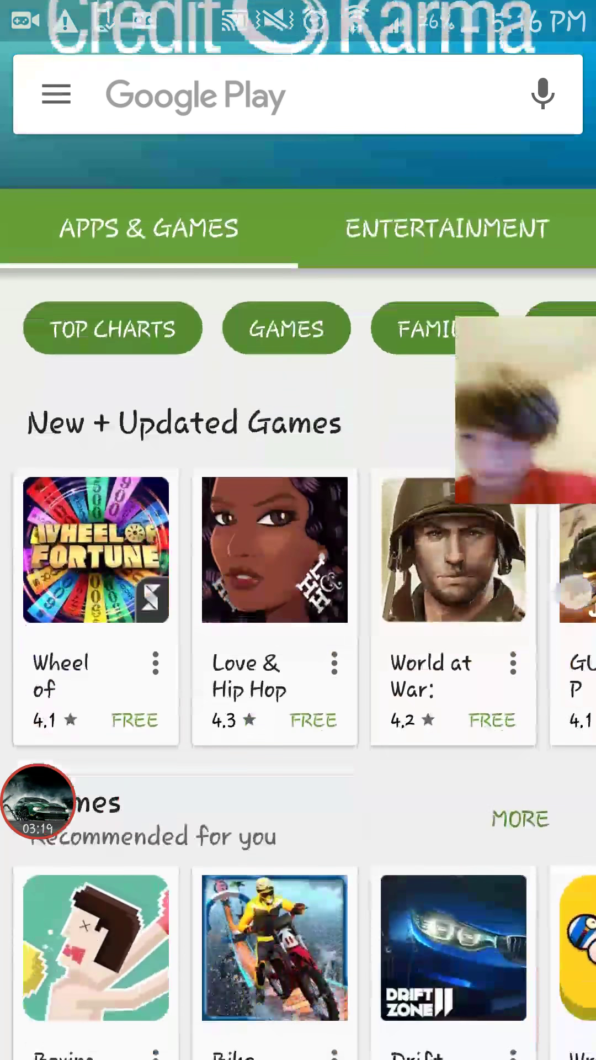
scroll(497, 746, "down", 4)
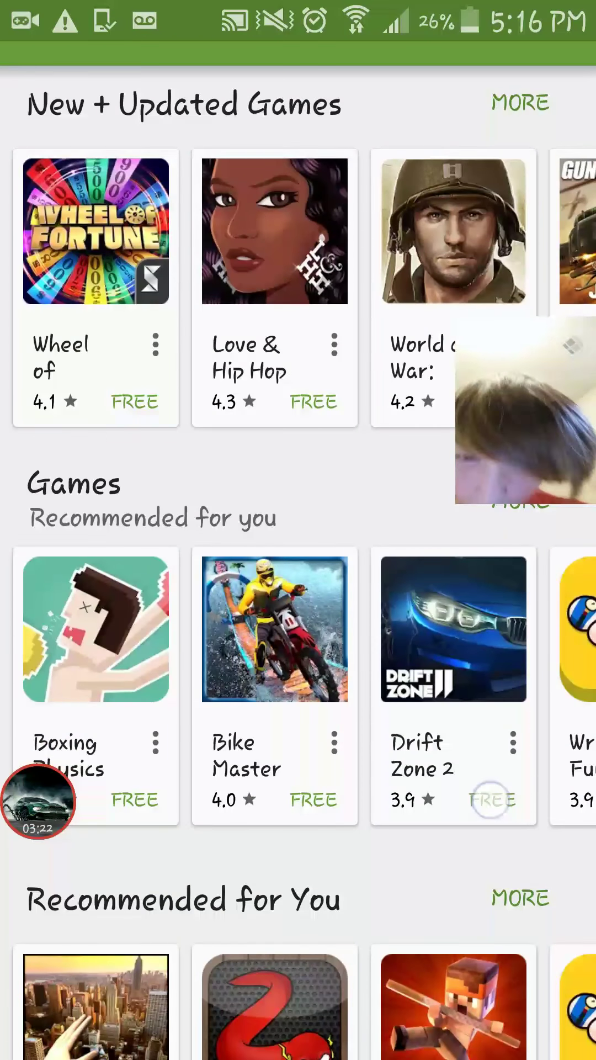
scroll(497, 745, "down", 5)
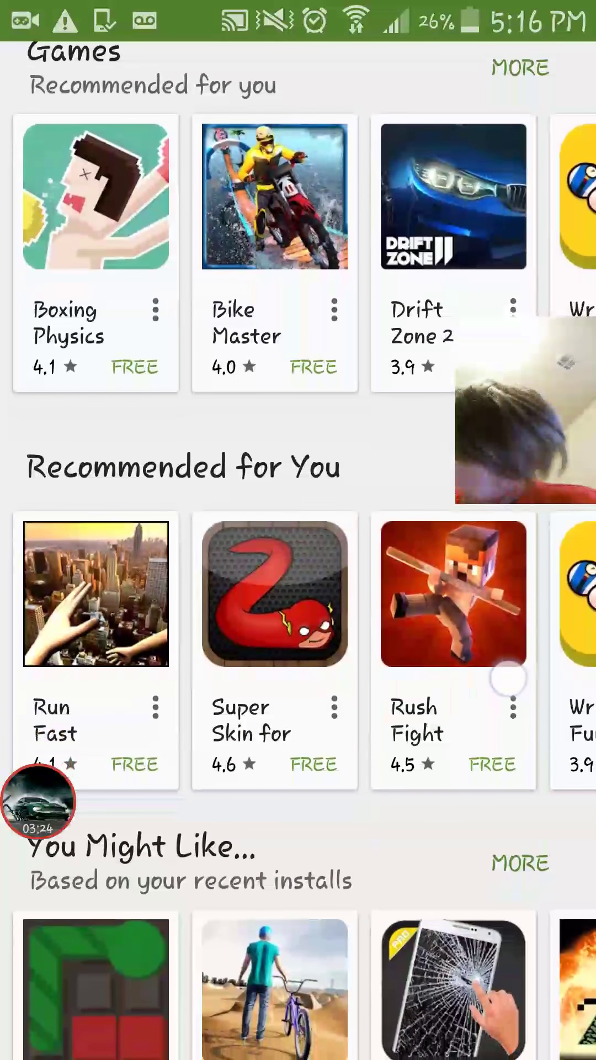
scroll(298, 745, "down", 5)
scroll(299, 746, "down", 3)
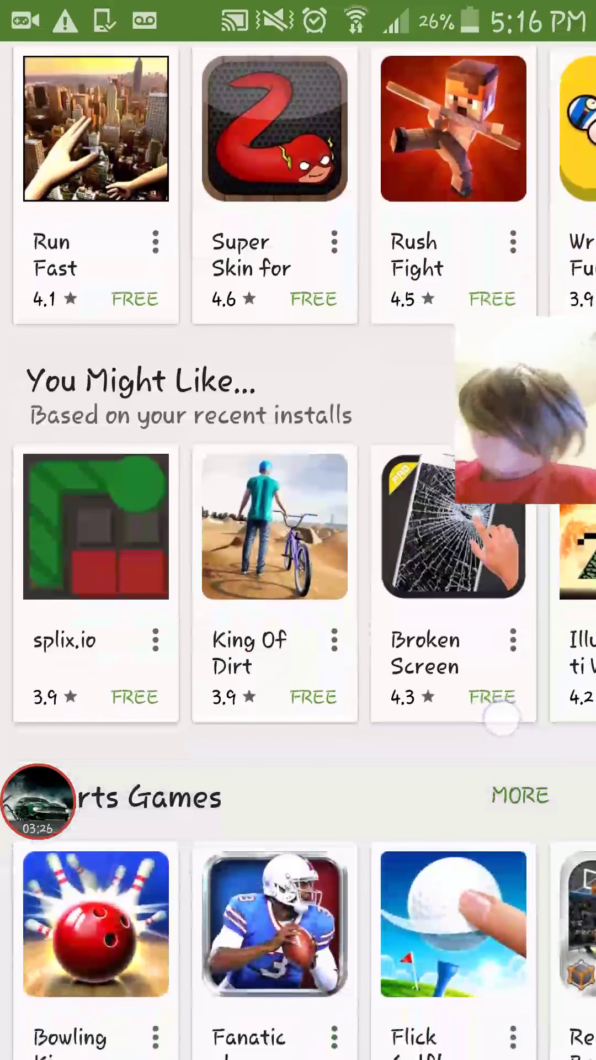
scroll(298, 746, "down", 3)
scroll(299, 746, "down", 3)
scroll(299, 745, "down", 2)
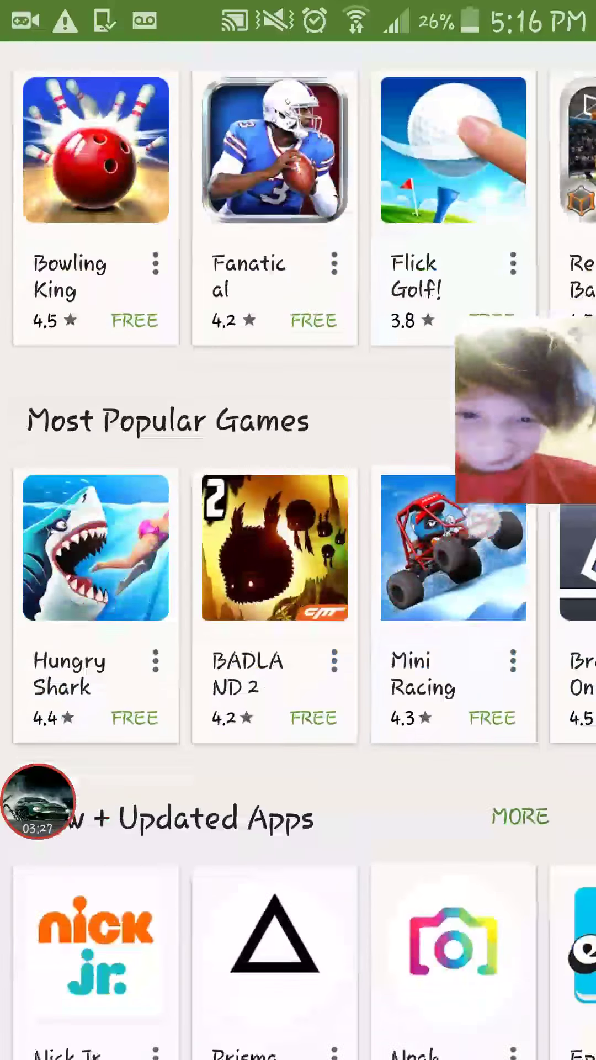
scroll(298, 745, "down", 3)
scroll(298, 745, "down", 2)
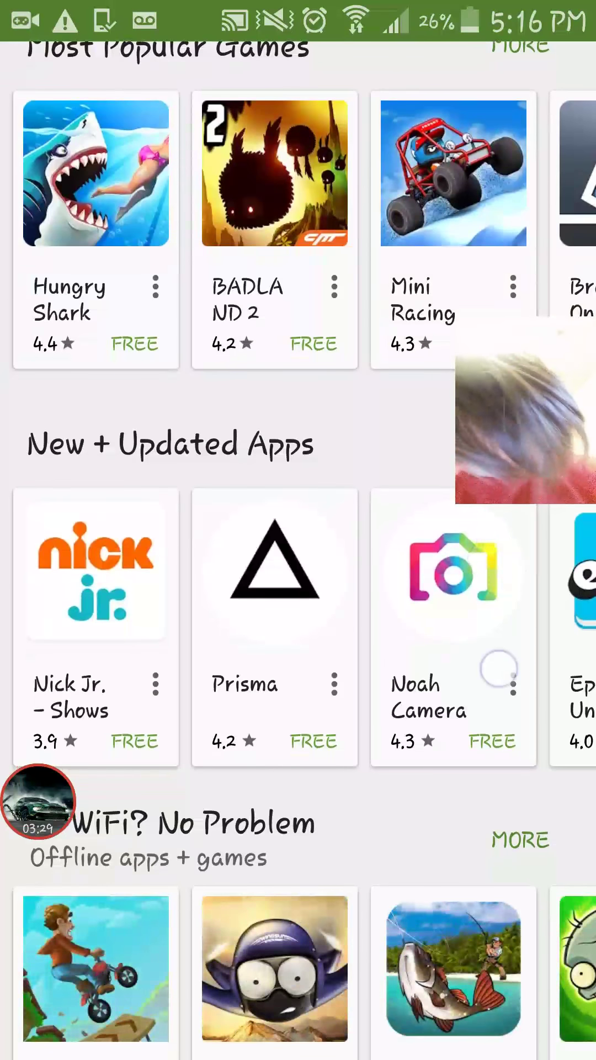
scroll(298, 745, "down", 2)
scroll(298, 746, "down", 3)
scroll(299, 745, "down", 2)
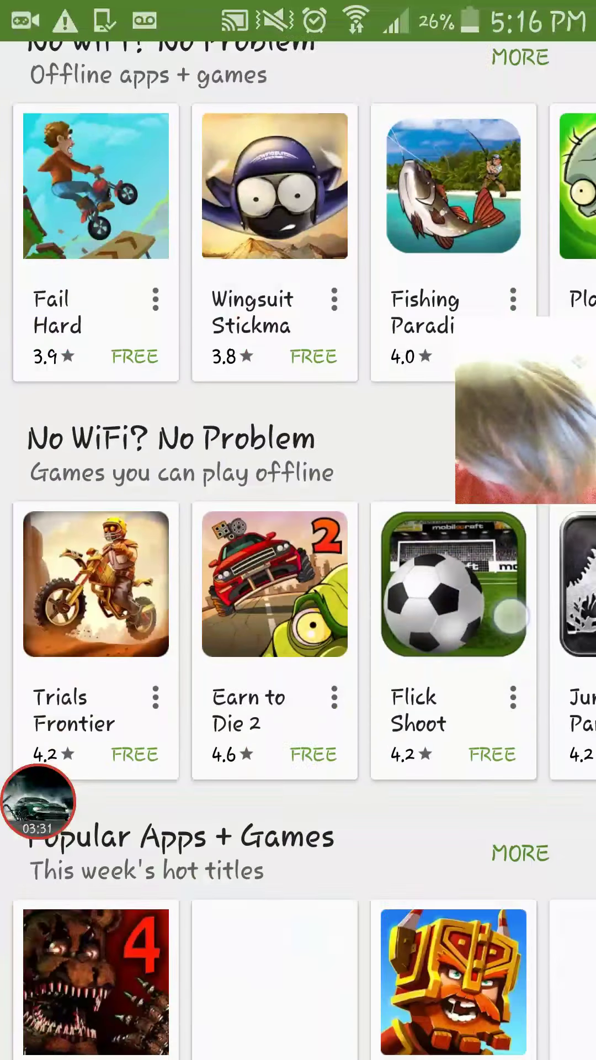
scroll(299, 745, "down", 2)
scroll(298, 746, "down", 3)
scroll(298, 745, "down", 1)
scroll(298, 745, "down", 3)
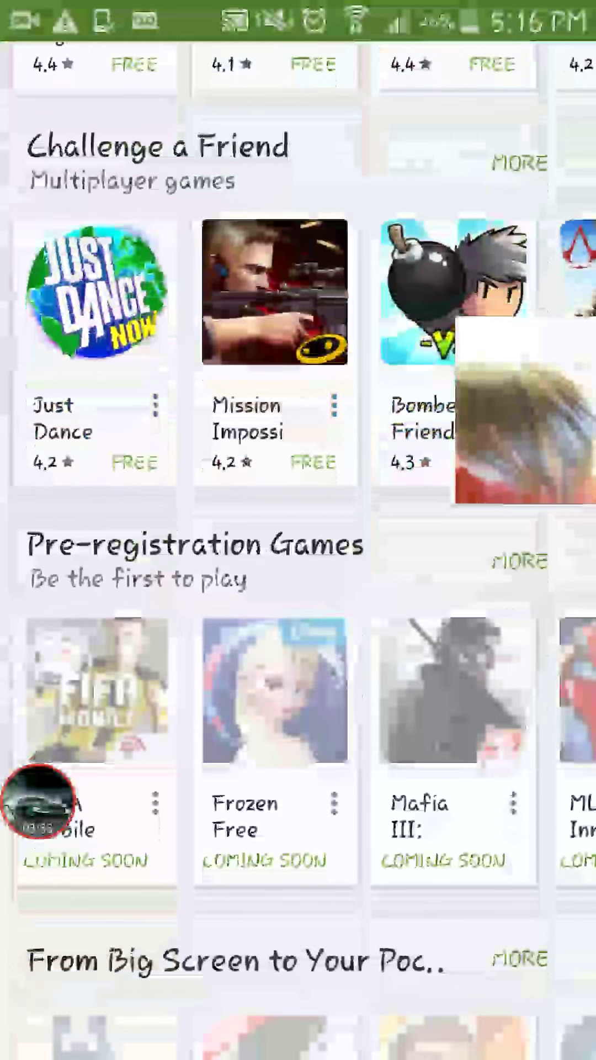
scroll(298, 579, "up", 2)
scroll(299, 580, "up", 2)
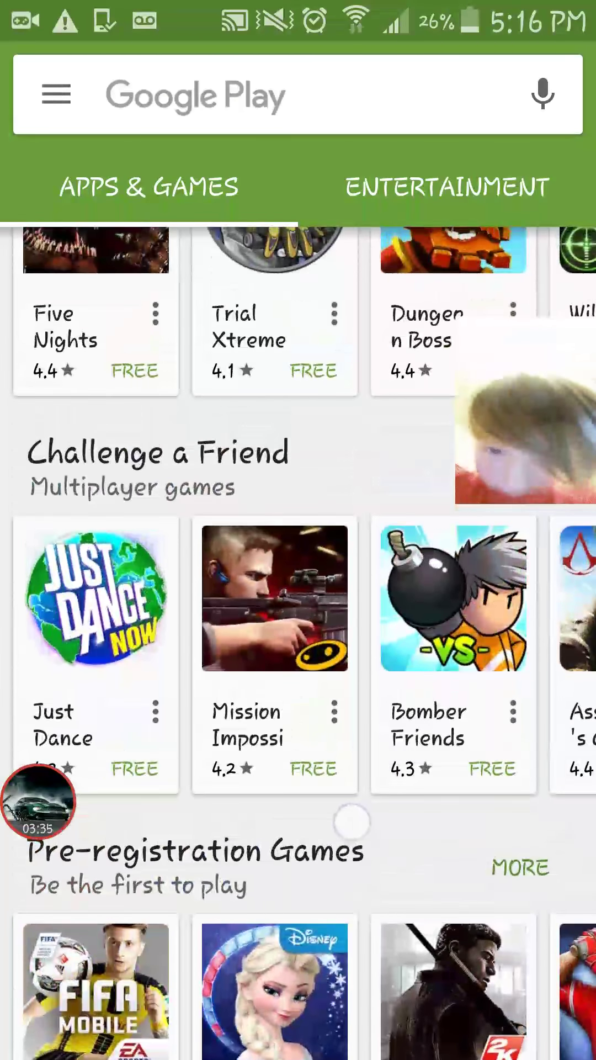
scroll(298, 654, "right", 2)
scroll(299, 654, "right", 2)
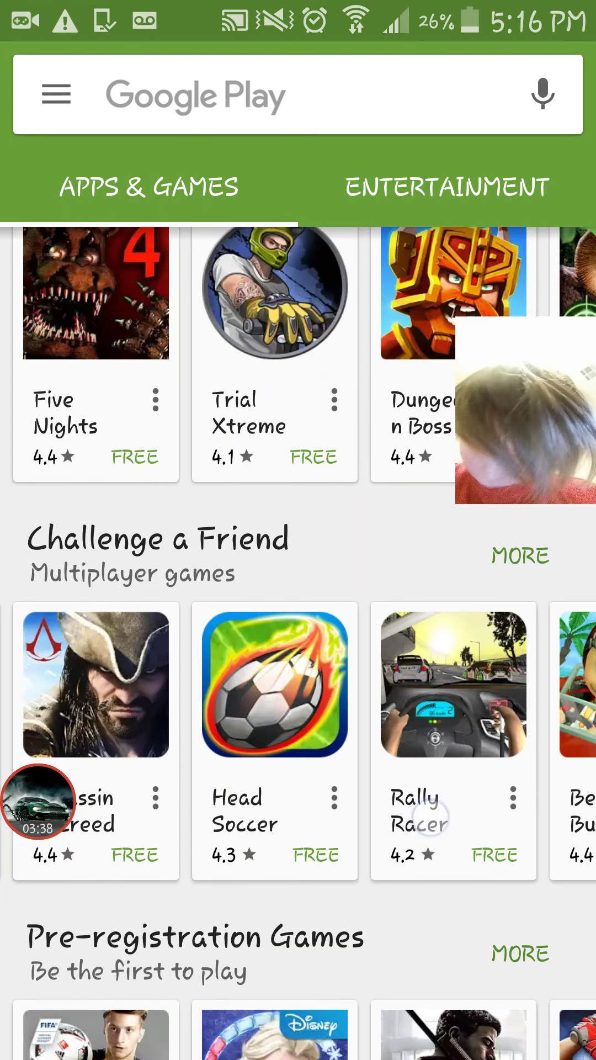
scroll(298, 580, "up", 3)
Activate the Google Play search field so it is ready for a query.
left_click(298, 95)
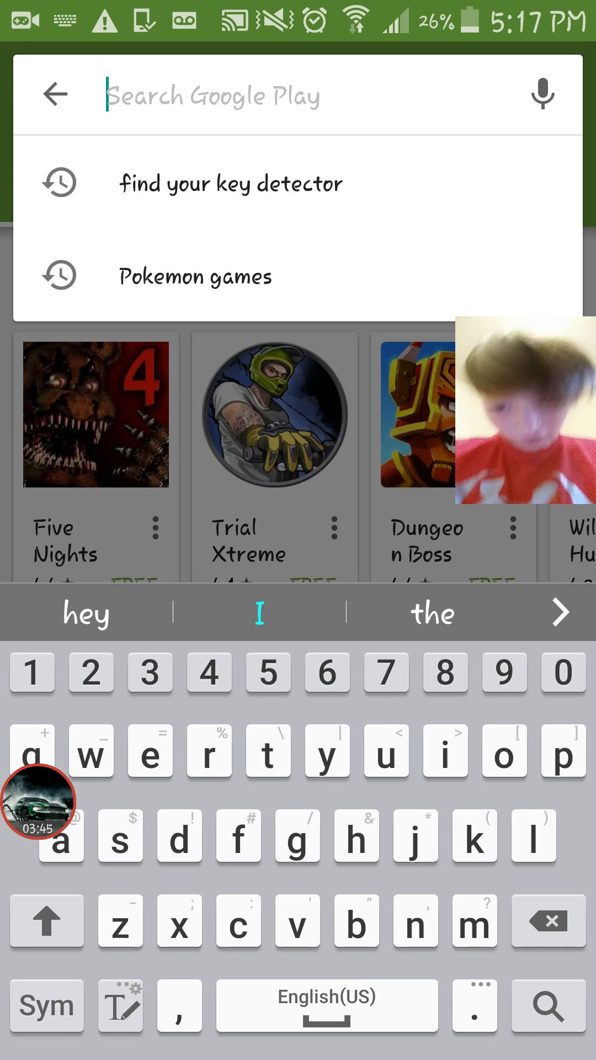
type("r")
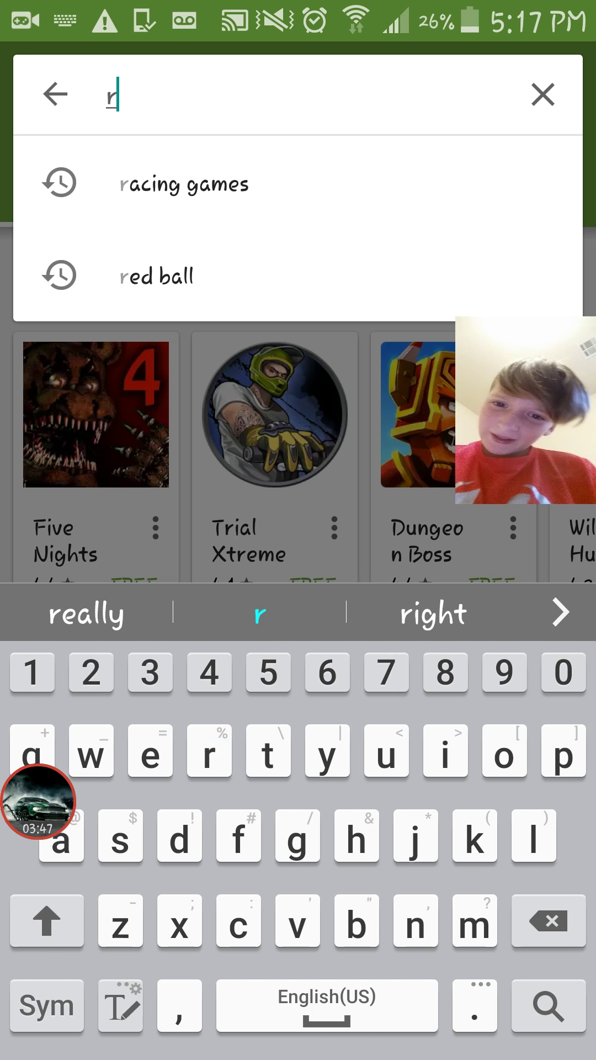